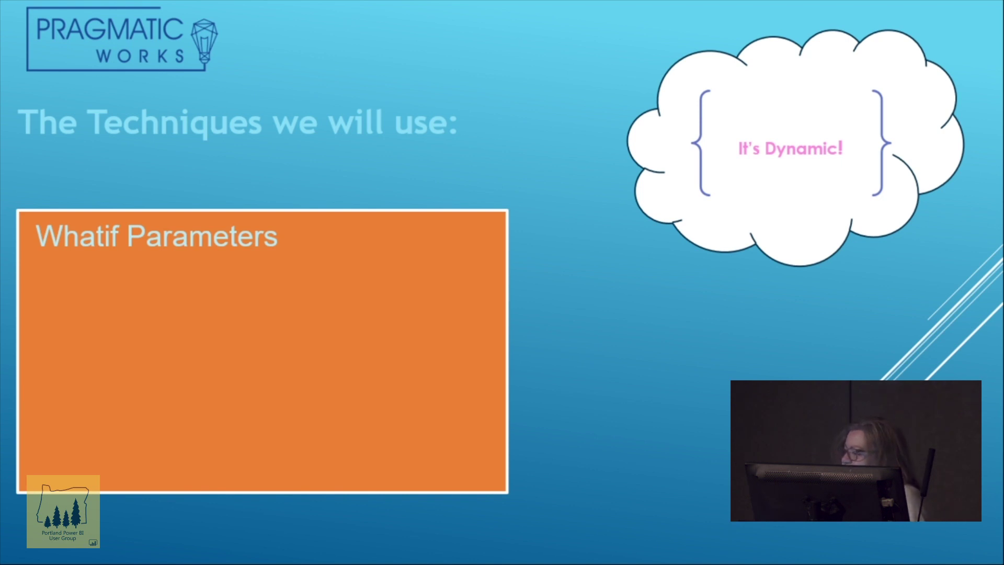
# Step: Reveal the Slicer Tables, Measures with Switch and Unpivoted Data bullets, then advance to The Report slide
pyautogui.press('Right')
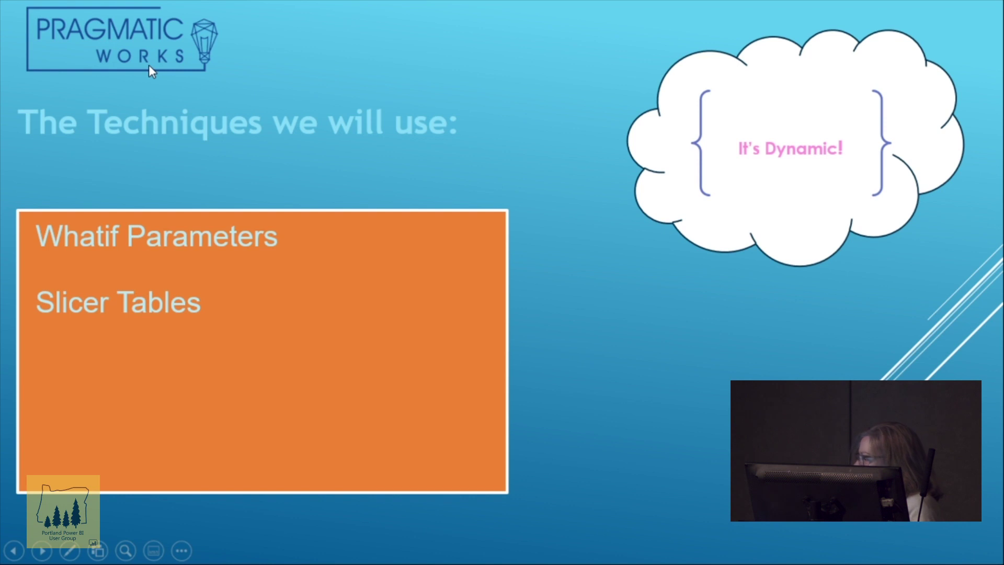
pyautogui.press('Right')
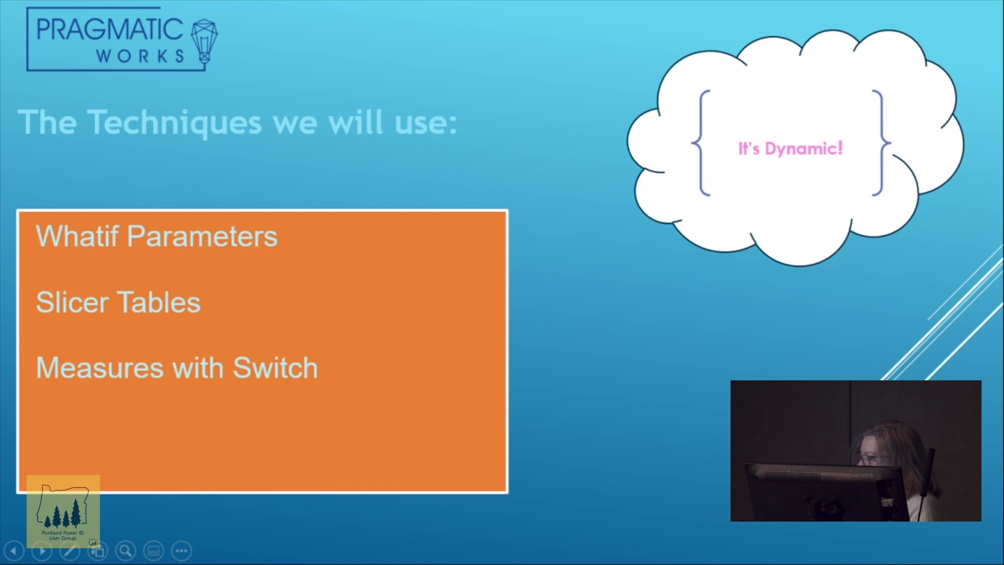
pyautogui.press('Right')
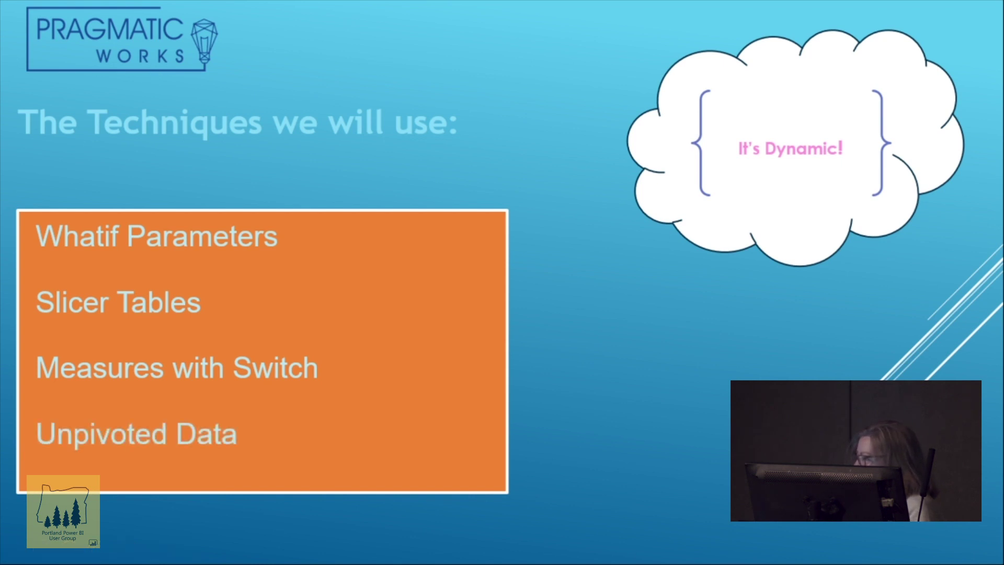
pyautogui.press('Right')
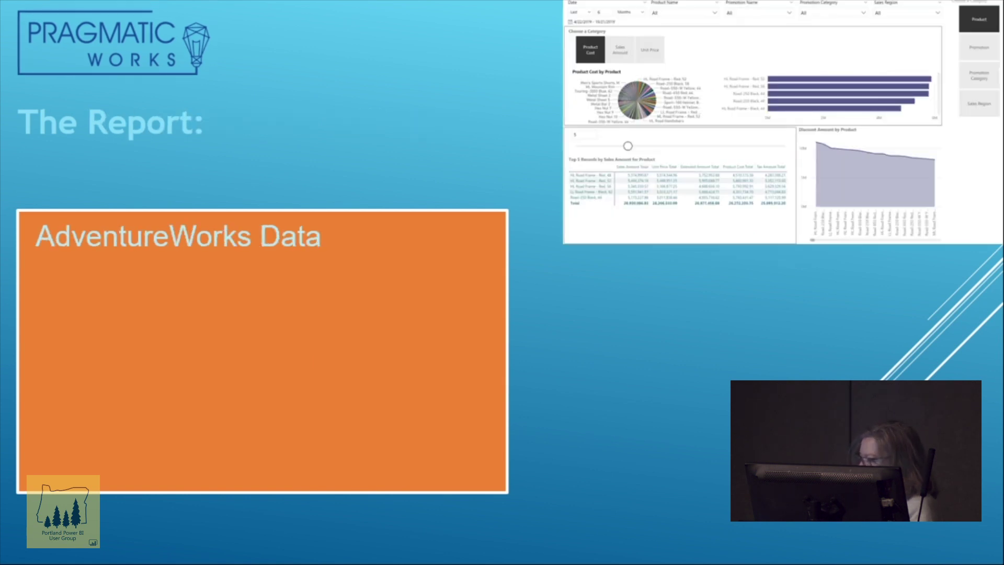
# Step: Reveal the Five Million Rows Added and excessive dynamic techniques bullets, then advance to the WhatIf slide
pyautogui.press('Right')
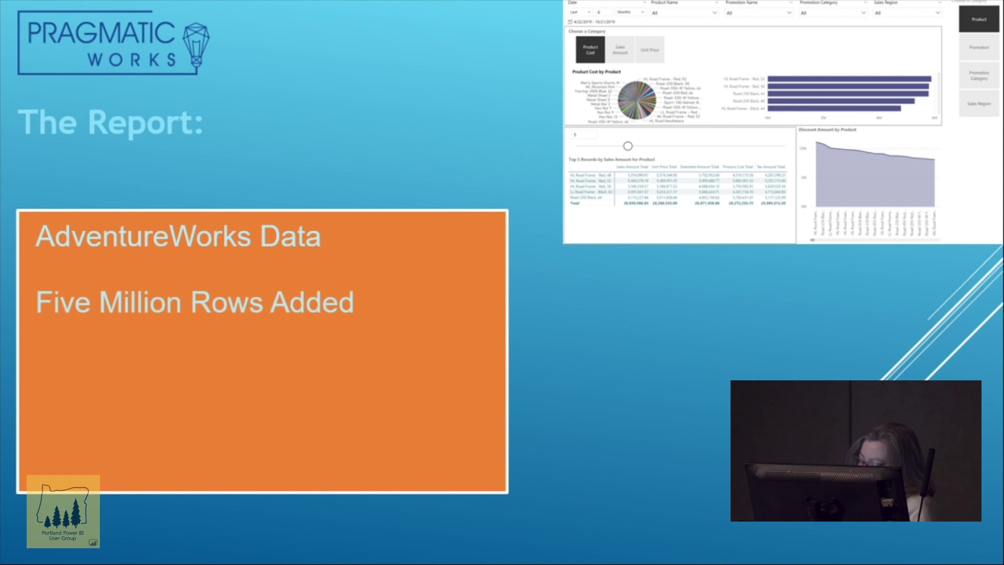
pyautogui.press('Right')
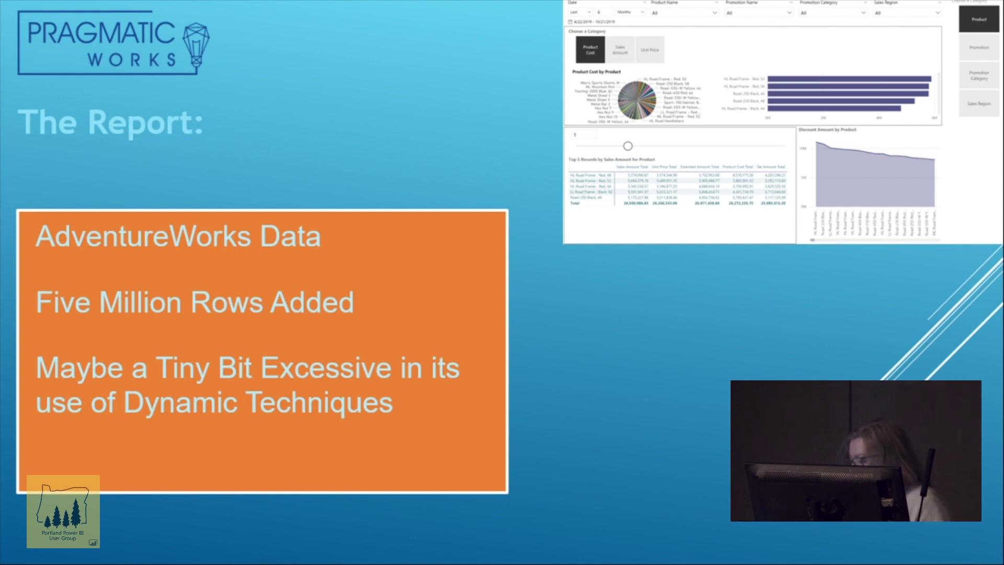
pyautogui.press('Right')
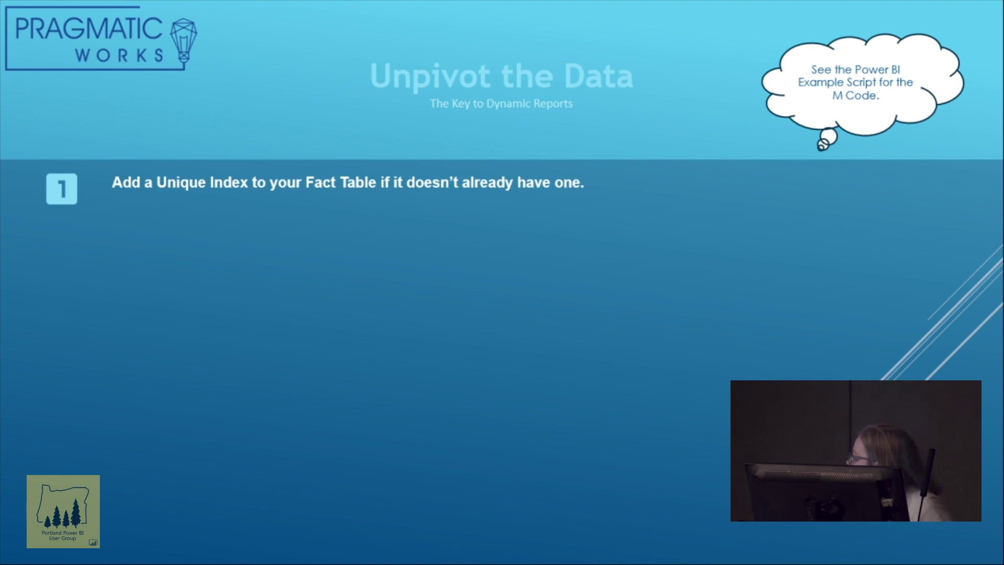
# Step: Reveal unpivot step 2 about copying the fact table query
pyautogui.press('pagedown')
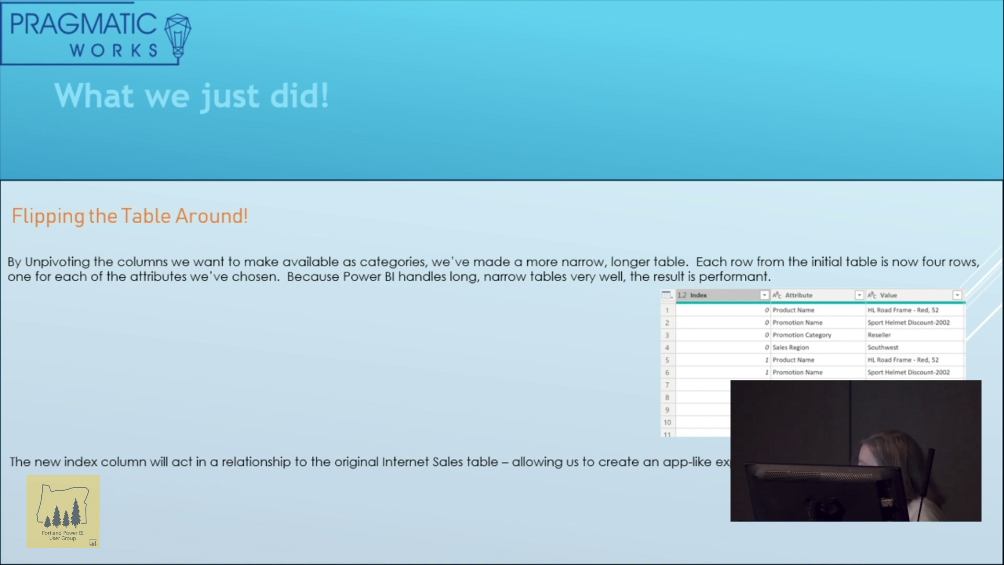
# Step: Advance to the Add Relationships slide, then to the dynamic title example's conditional formatting step
pyautogui.press('Right')
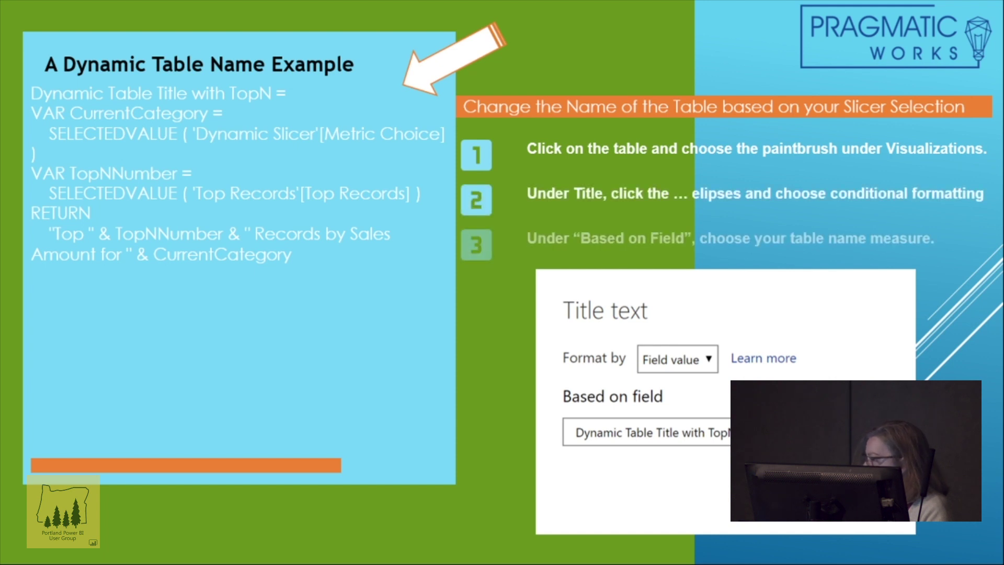
pyautogui.press('Right')
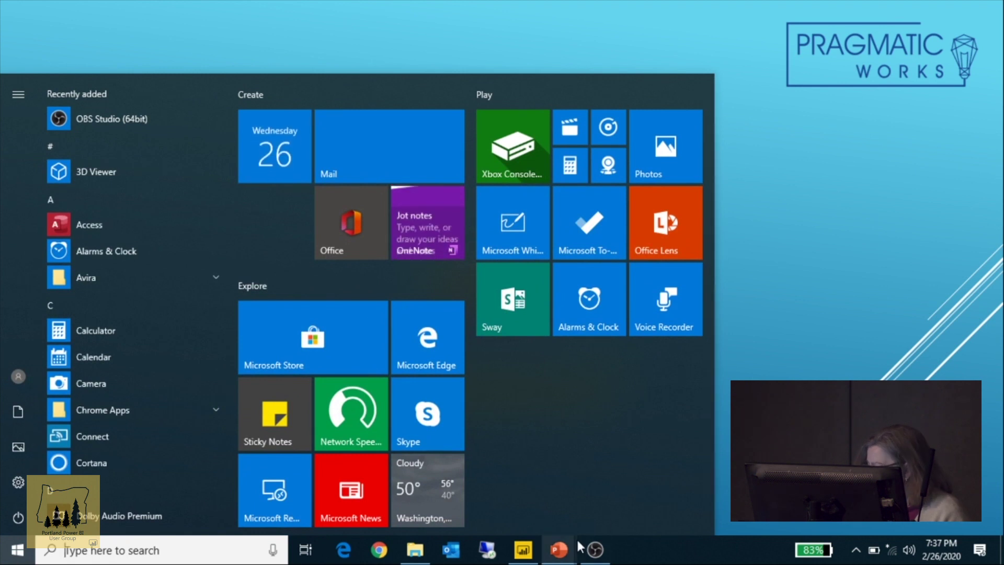
# Step: In Power BI, cycle the metric through Unit Price and Sales Amount, then back to Product Cost
pyautogui.moveTo(523, 549)
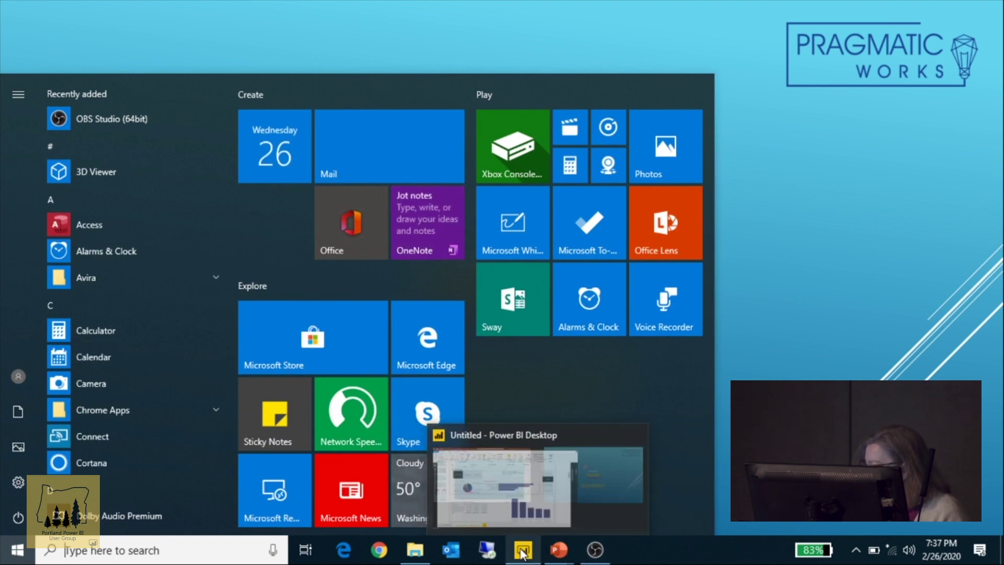
pyautogui.click(473, 486)
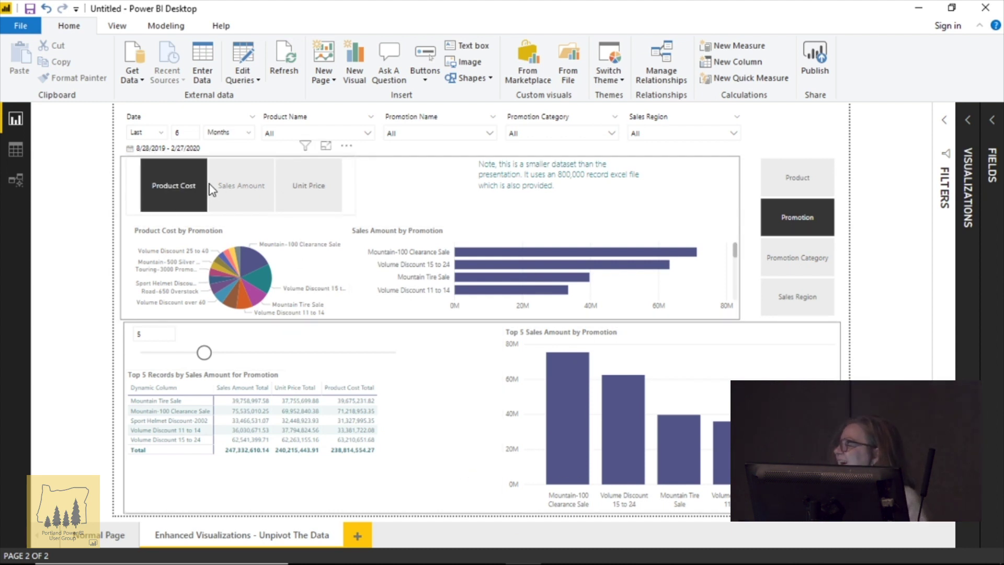
pyautogui.click(291, 188)
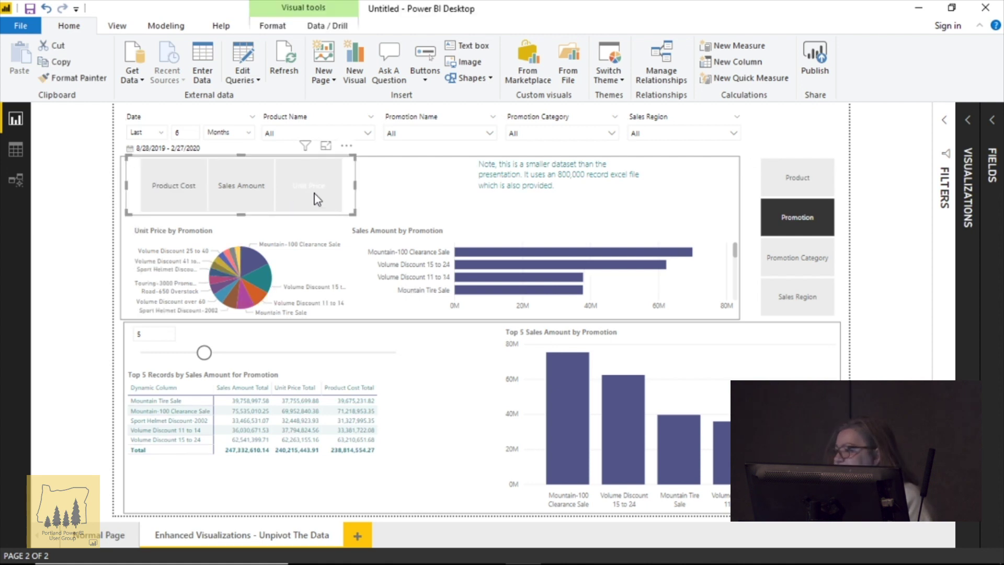
pyautogui.click(227, 187)
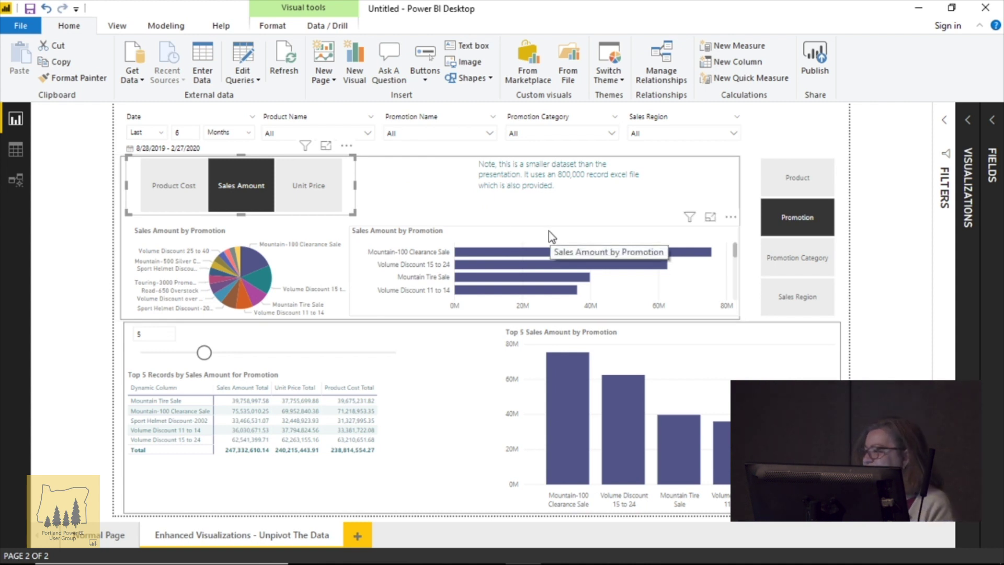
pyautogui.click(163, 193)
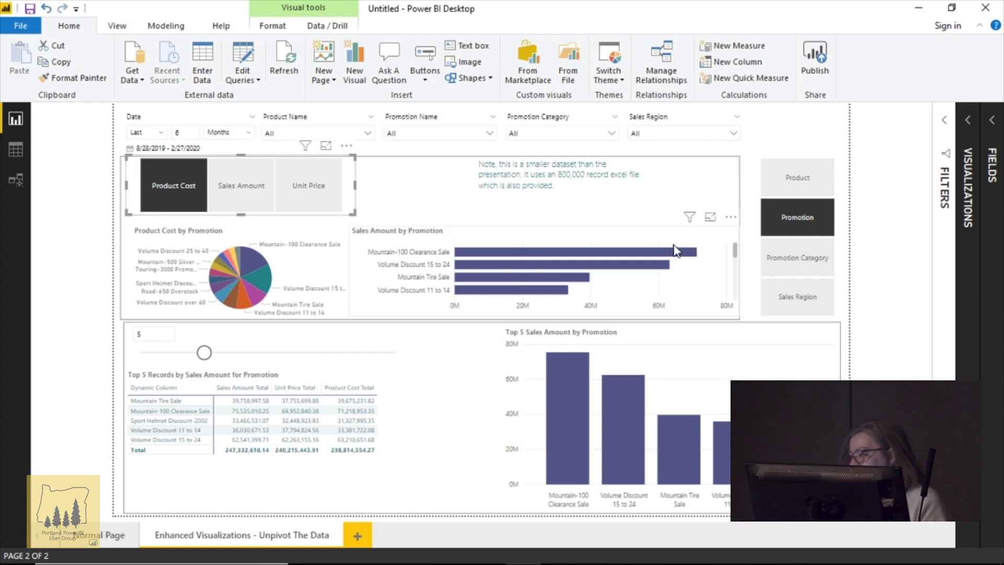
# Step: Set the category to Product, then Promotion Category, and expand the Fields pane
pyautogui.click(802, 179)
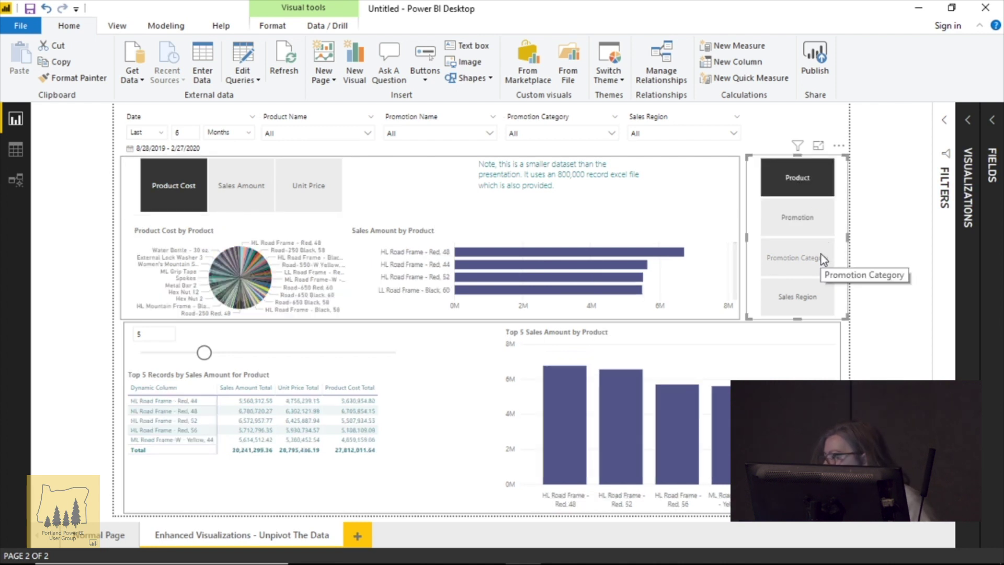
pyautogui.click(822, 254)
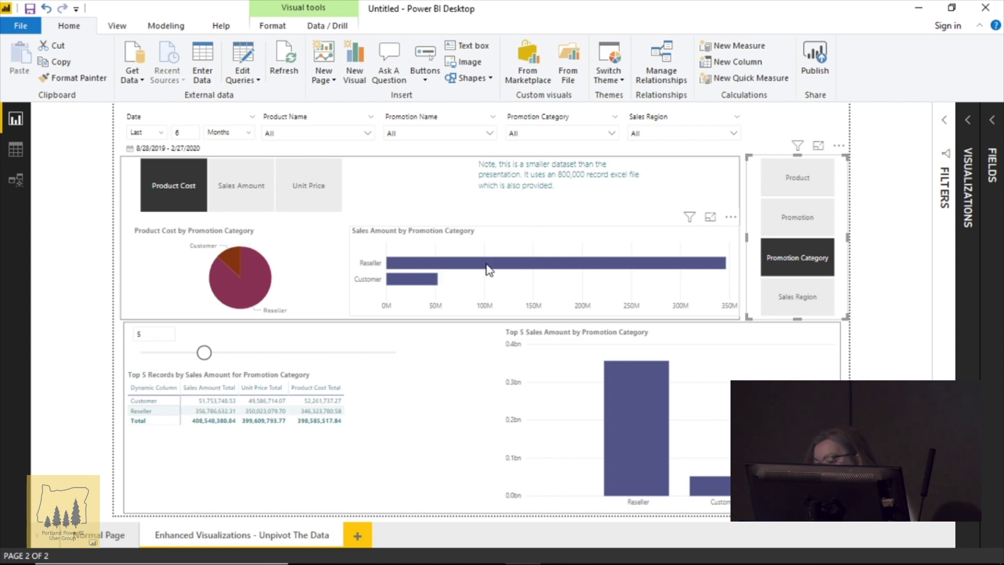
pyautogui.click(983, 118)
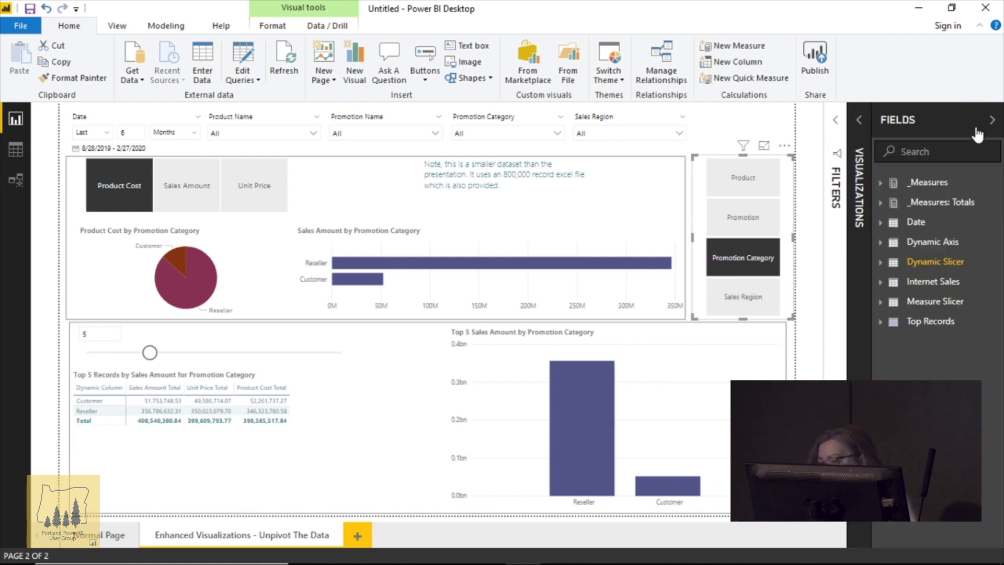
pyautogui.click(881, 244)
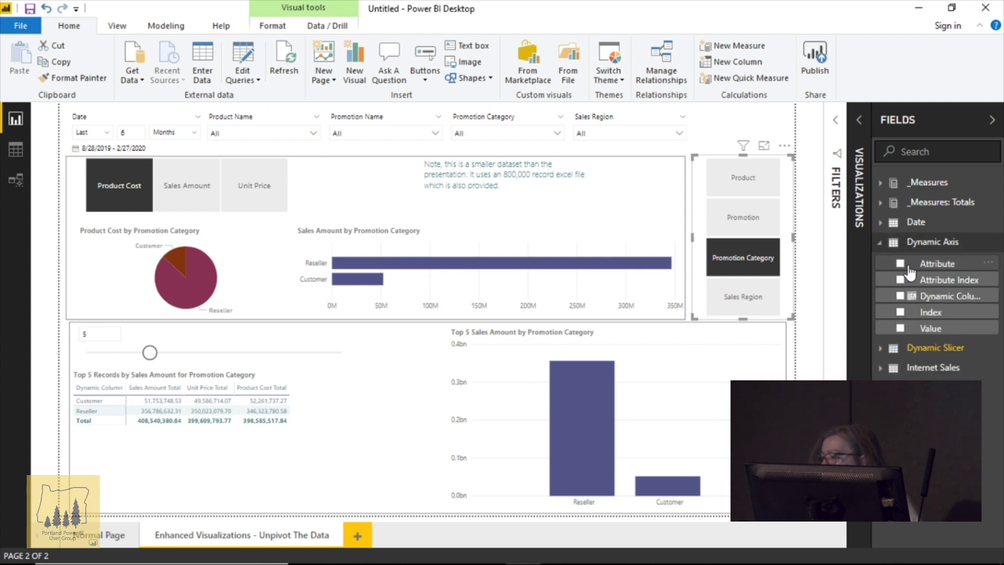
pyautogui.click(948, 298)
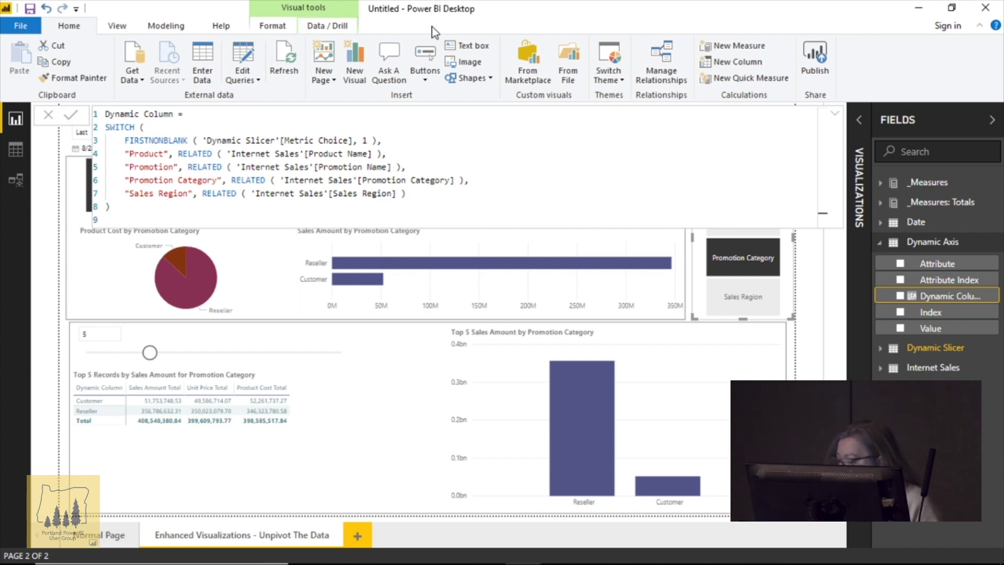
pyautogui.click(378, 407)
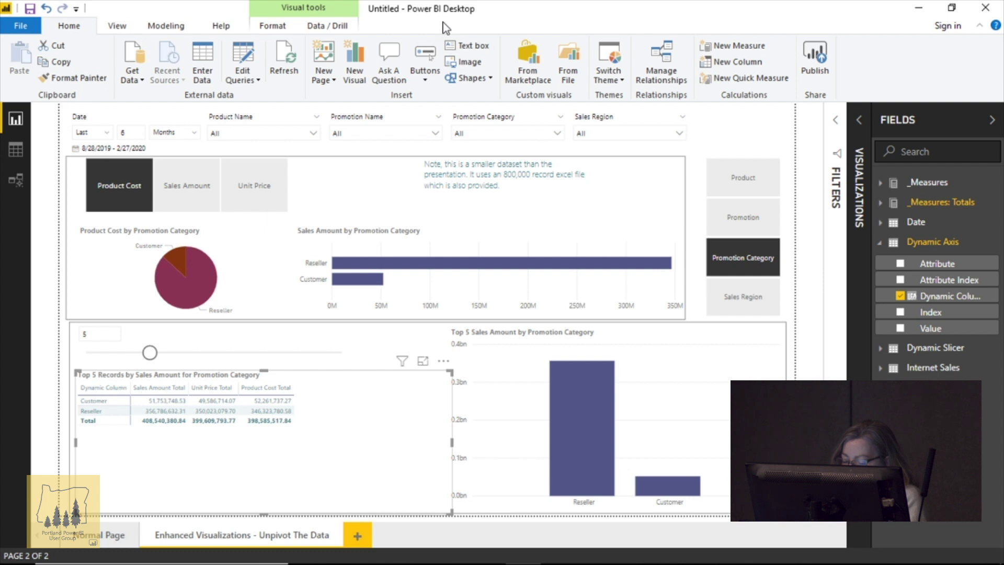
# Step: Choose Product in the category slicer so the Top 5 visuals list HL Road Frame products
pyautogui.click(747, 176)
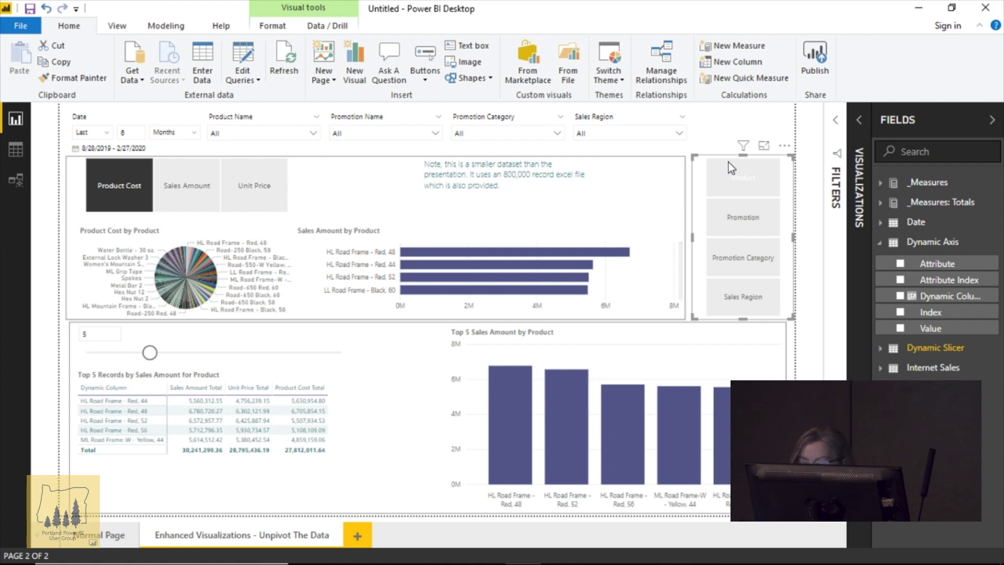
pyautogui.click(729, 162)
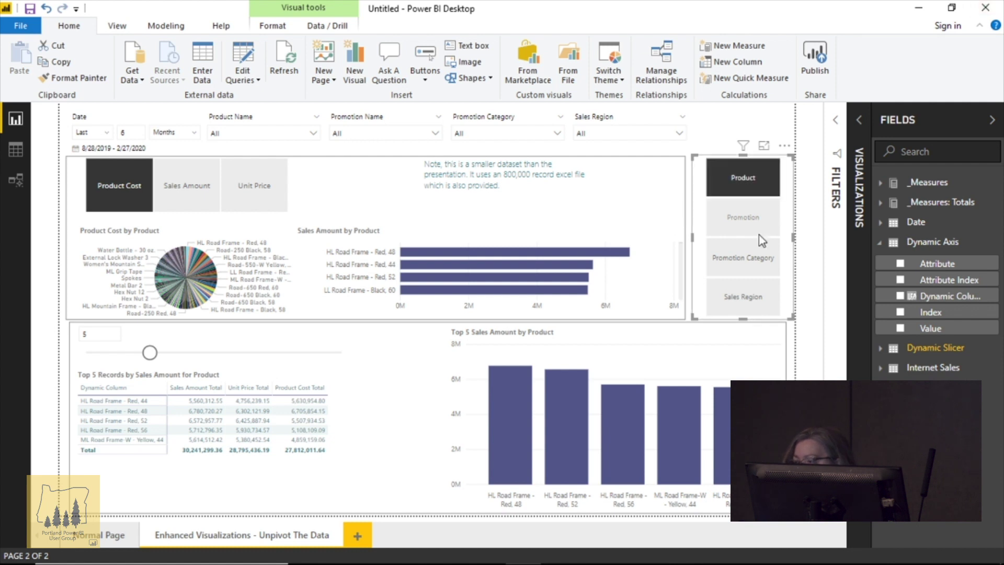
# Step: Break down by Sales Region, raise Top N from 5 to 7, and expand the widened _Measures list
pyautogui.moveTo(752, 244); pyautogui.dragTo(750, 308)
pyautogui.click(751, 308)
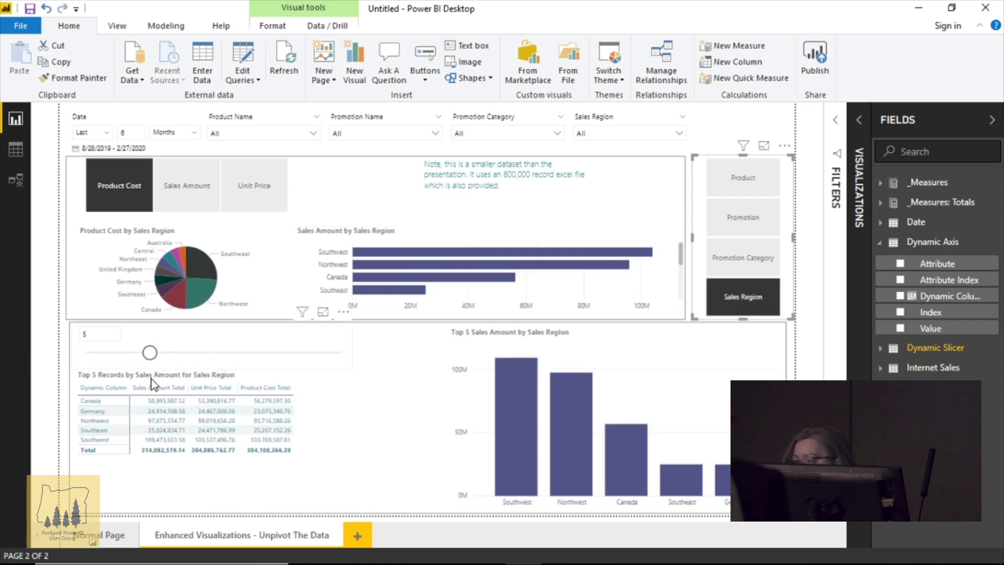
pyautogui.moveTo(155, 357); pyautogui.dragTo(180, 357)
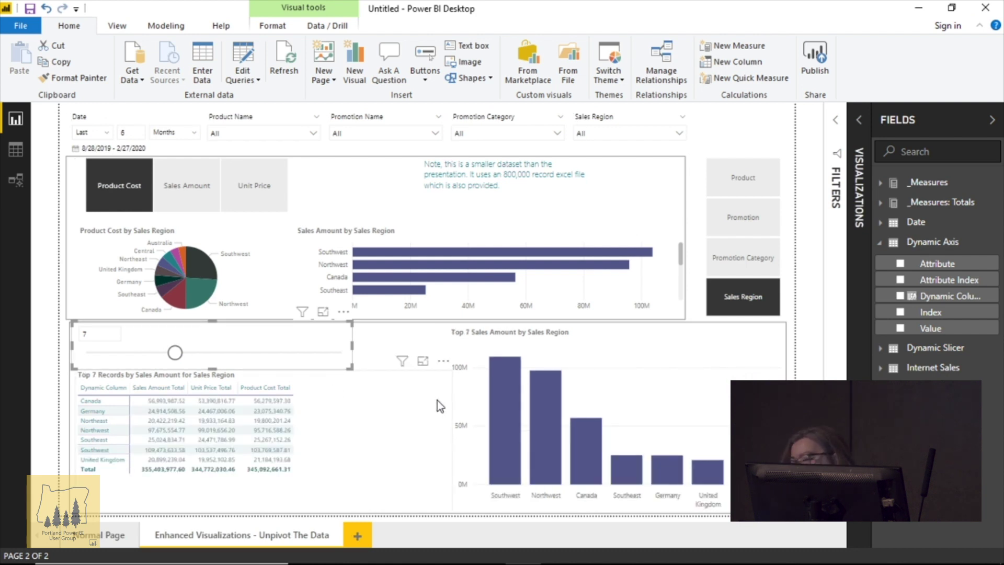
pyautogui.click(880, 183)
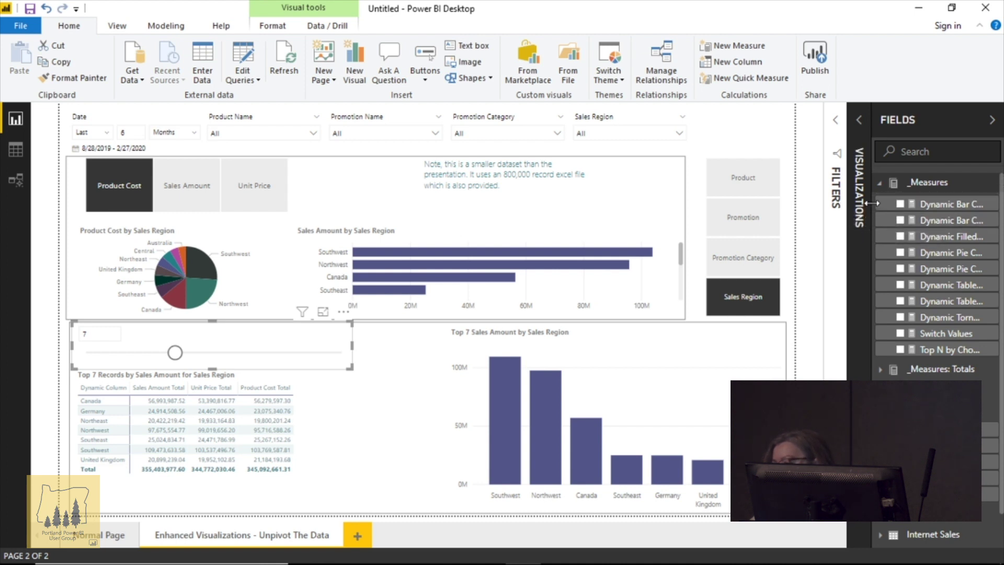
pyautogui.moveTo(869, 222); pyautogui.dragTo(833, 211)
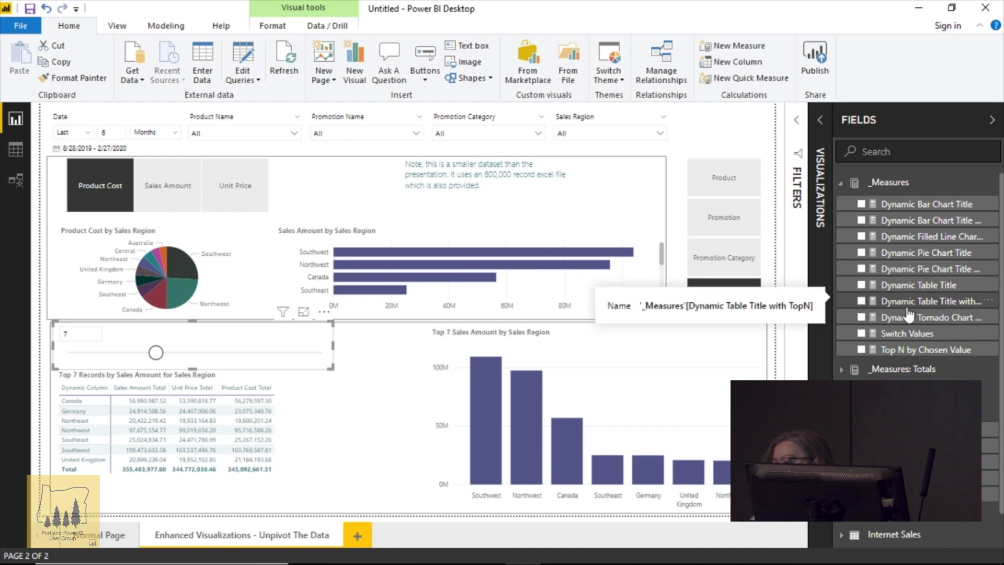
# Step: Display the Switch Values formula, then the RANKX-based Top N by Chosen Value formula
pyautogui.click(917, 333)
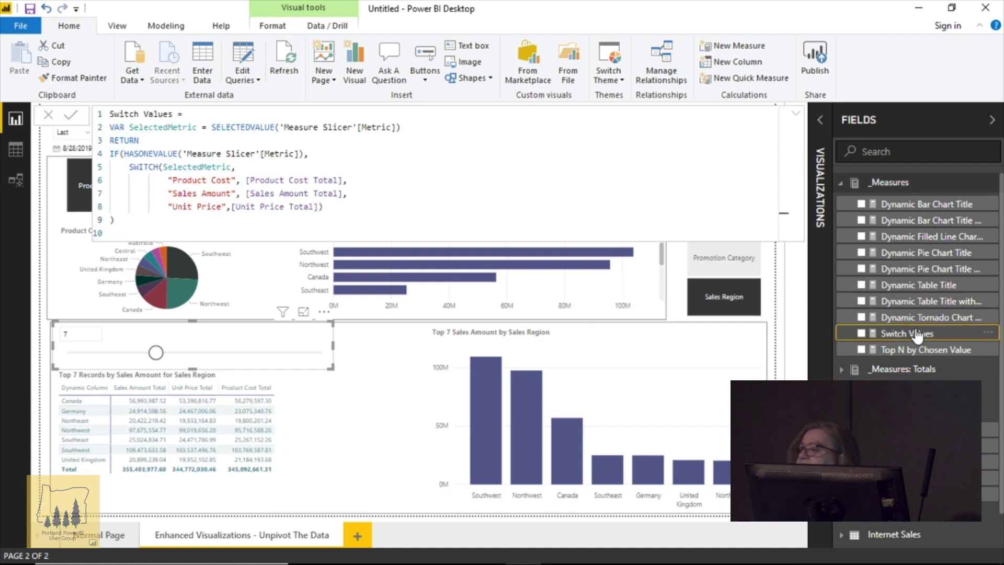
pyautogui.click(937, 351)
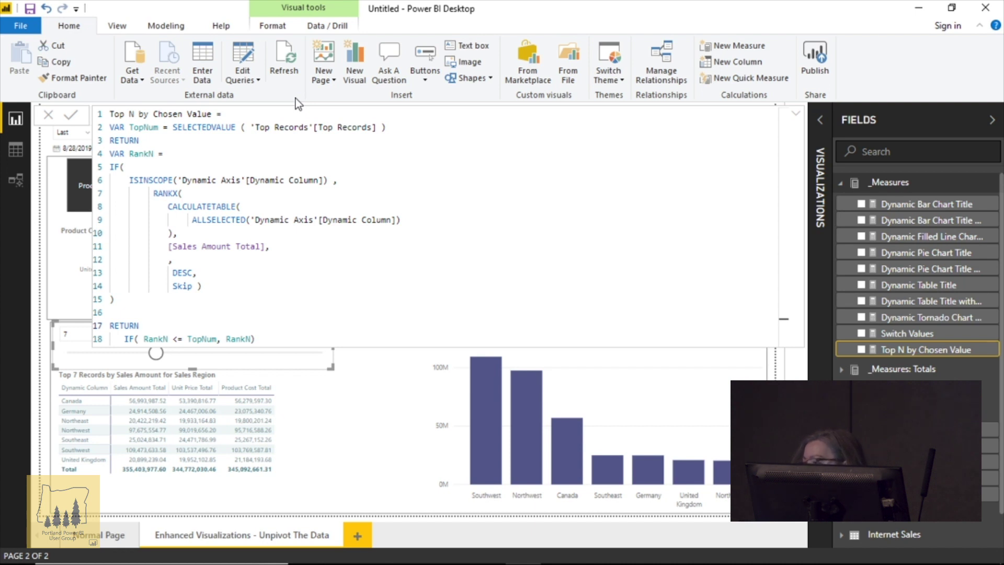
# Step: Close the formula to return to the Top 7 sales regions report
pyautogui.press('Escape')
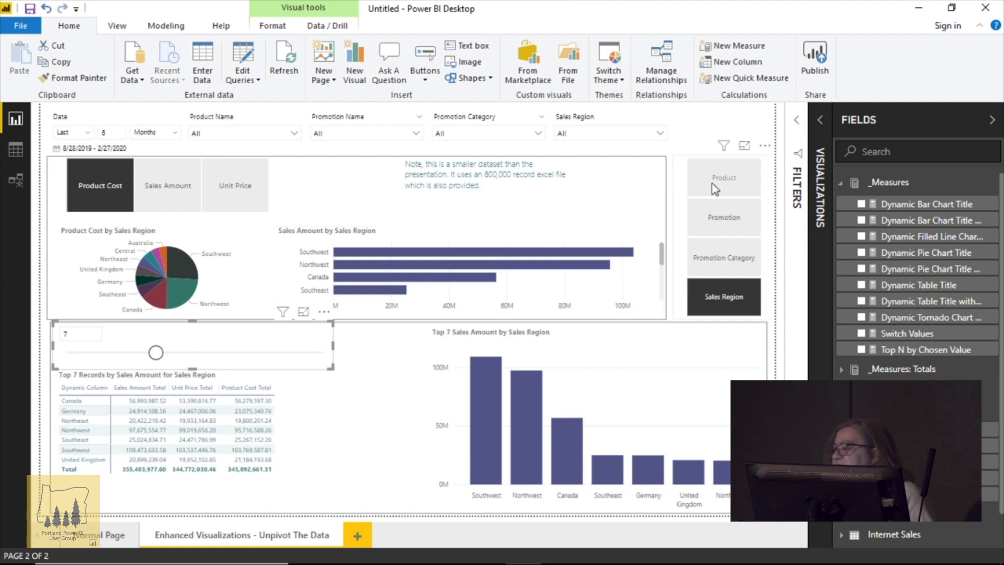
# Step: Reselect Sales Region and bring up the Format tab's arrangement and interaction options
pyautogui.click(751, 301)
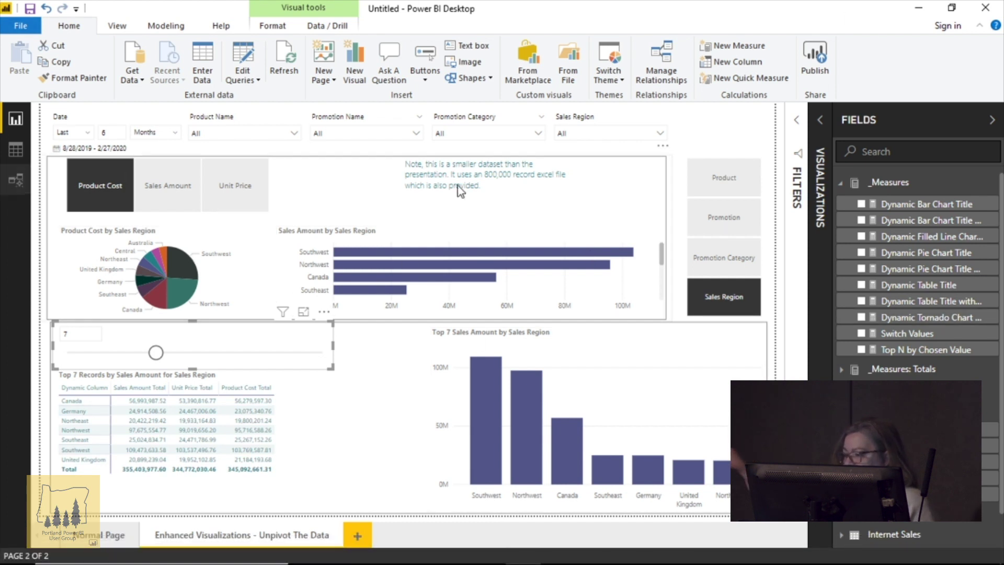
pyautogui.click(264, 26)
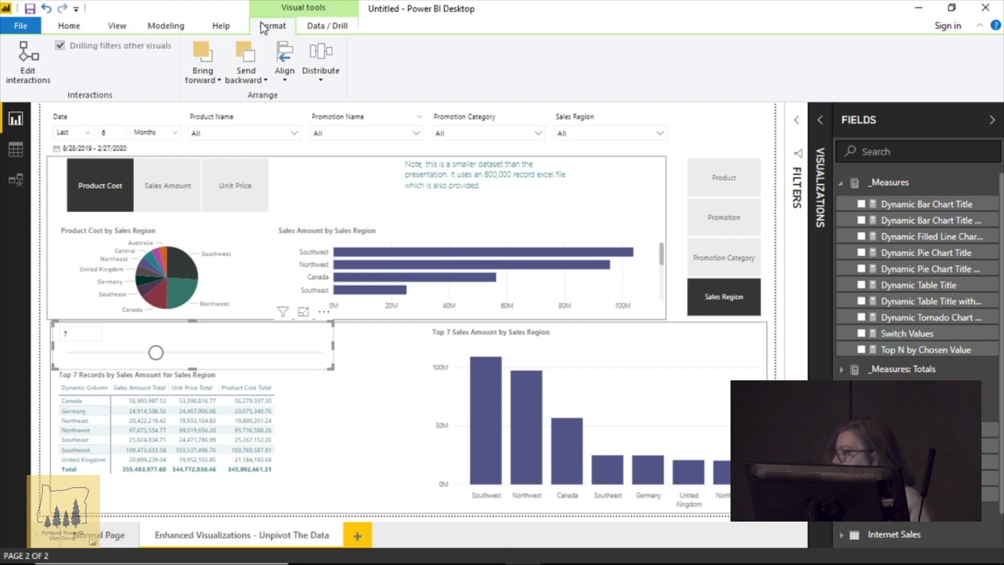
pyautogui.click(28, 63)
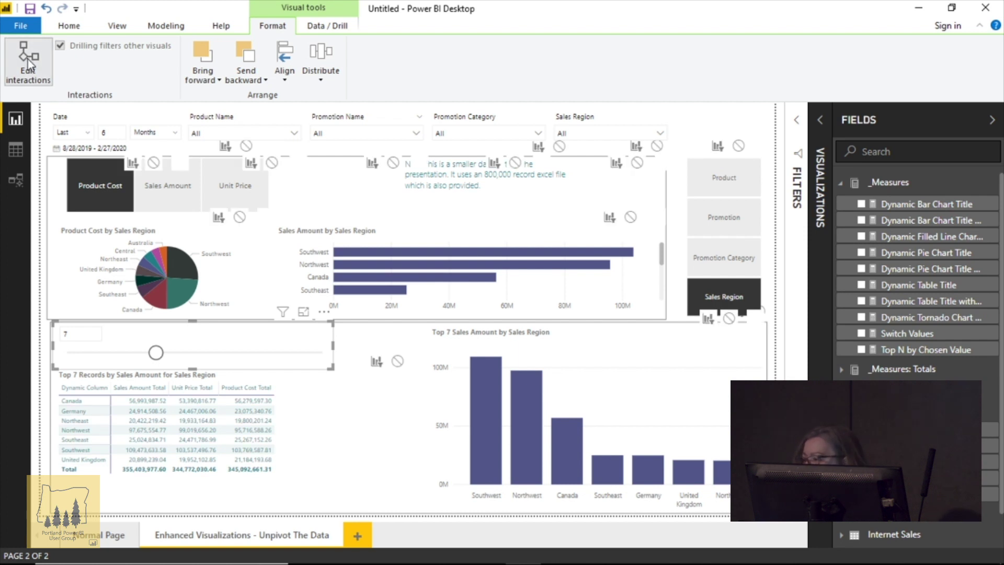
pyautogui.click(112, 183)
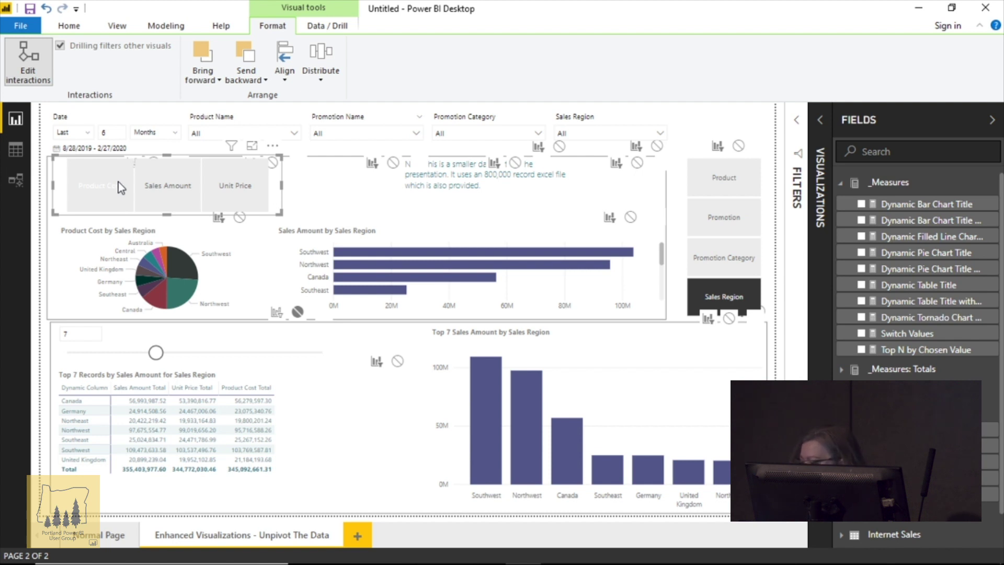
pyautogui.click(120, 187)
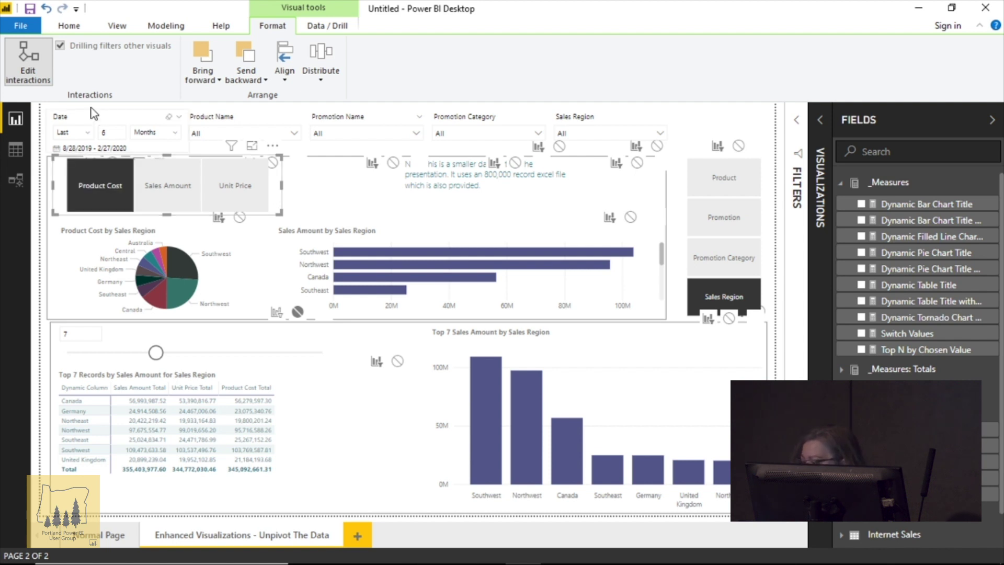
pyautogui.click(37, 56)
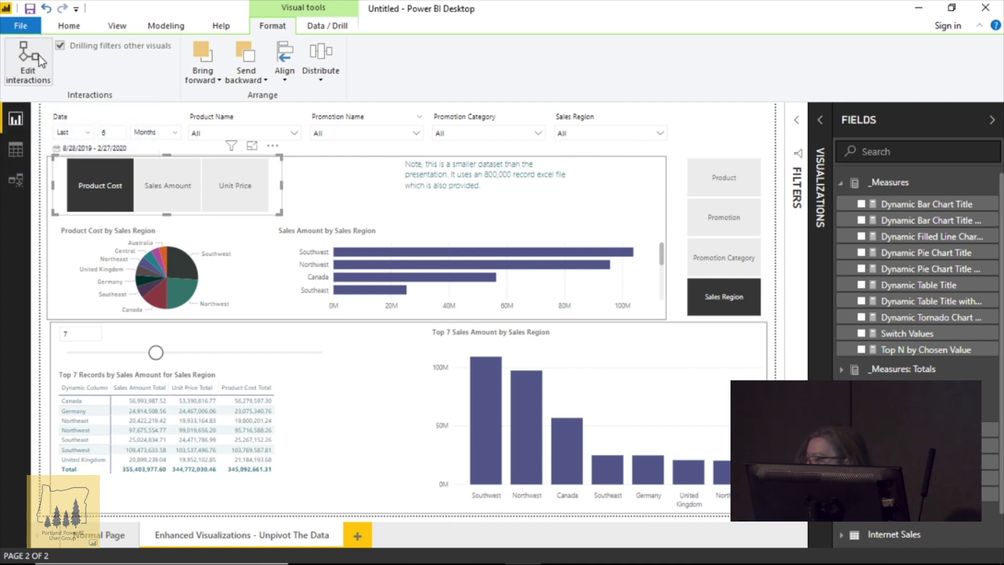